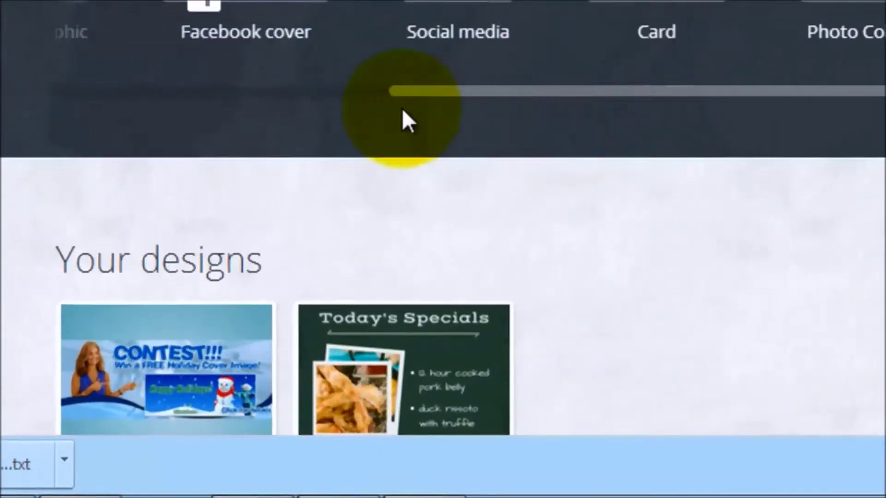
# Step: Enter custom dimensions of 403 × 403 px and create the blank design
pyautogui.moveTo(574, 93); pyautogui.dragTo(94, 104)
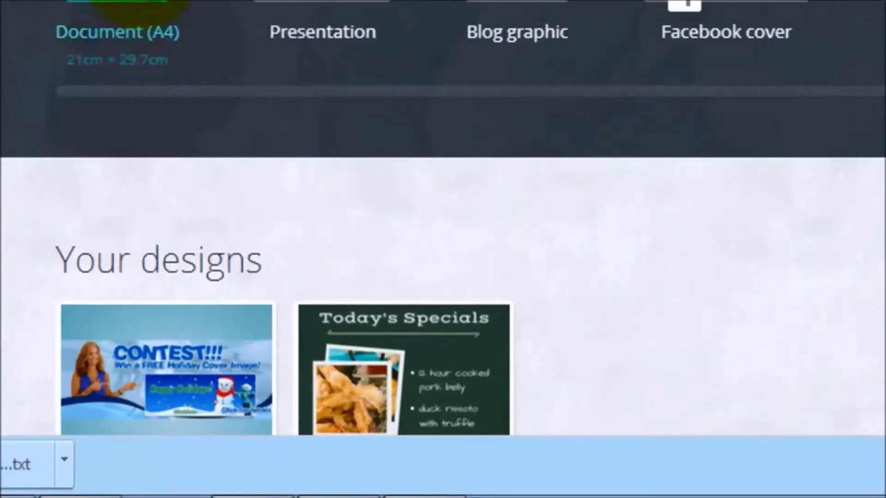
pyautogui.moveTo(720, 93); pyautogui.dragTo(876, 128)
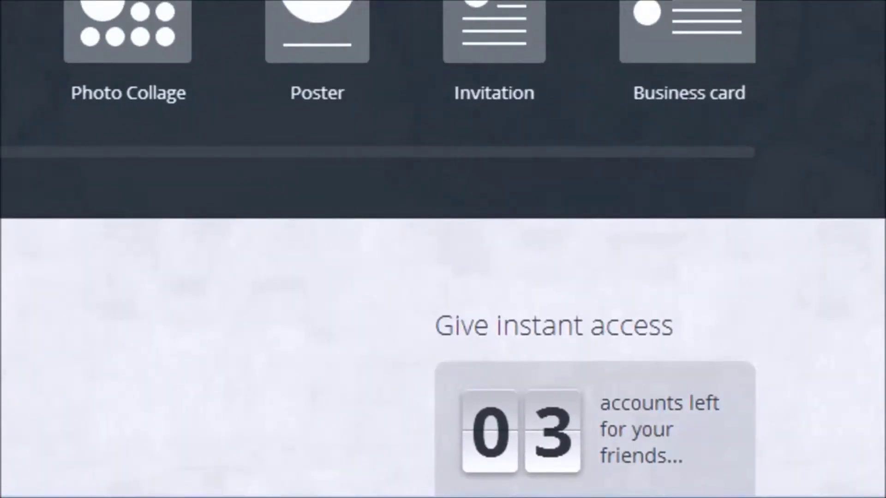
pyautogui.click(2, 21)
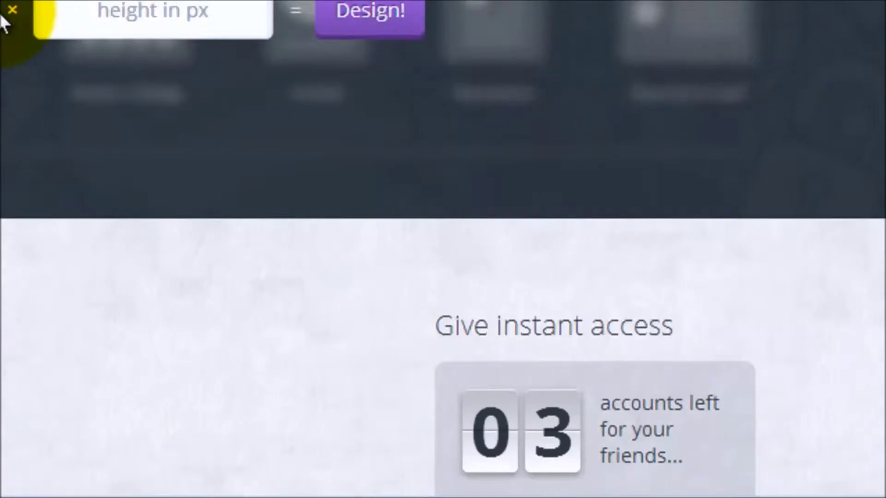
pyautogui.click(120, 26)
pyautogui.write('403')
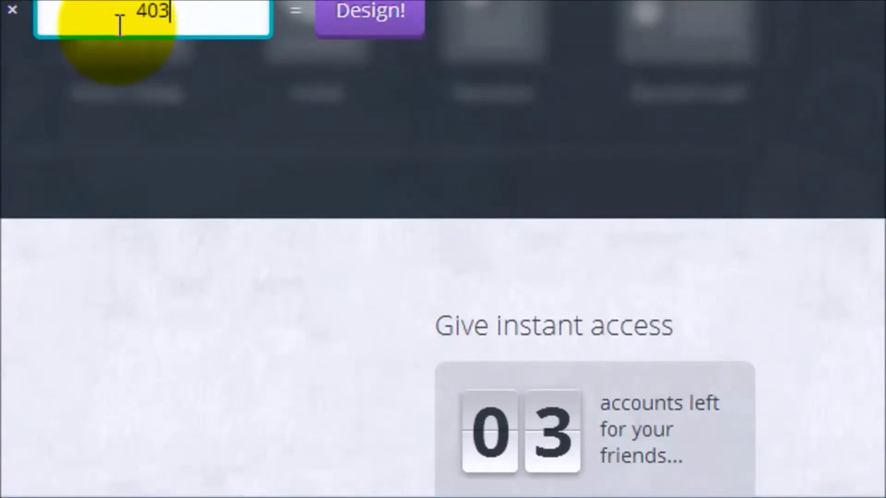
pyautogui.click(348, 13)
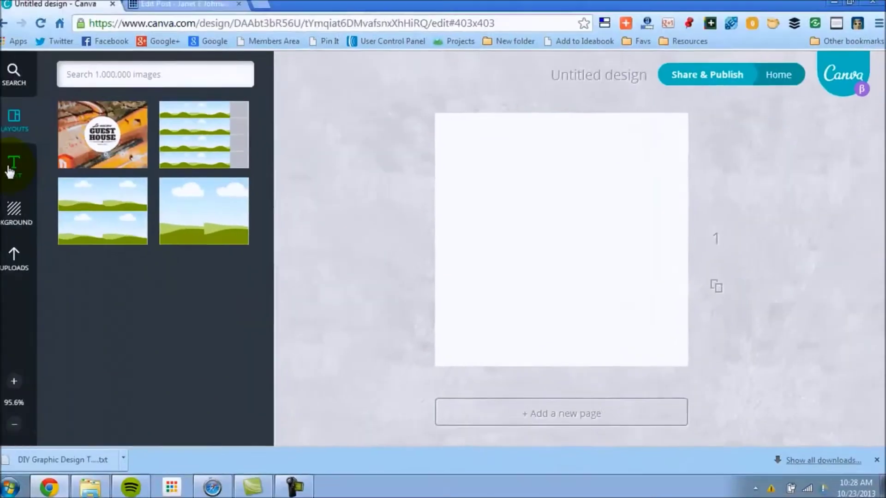
# Step: Browse the background thumbnails and try dragging one toward the page
pyautogui.click(28, 212)
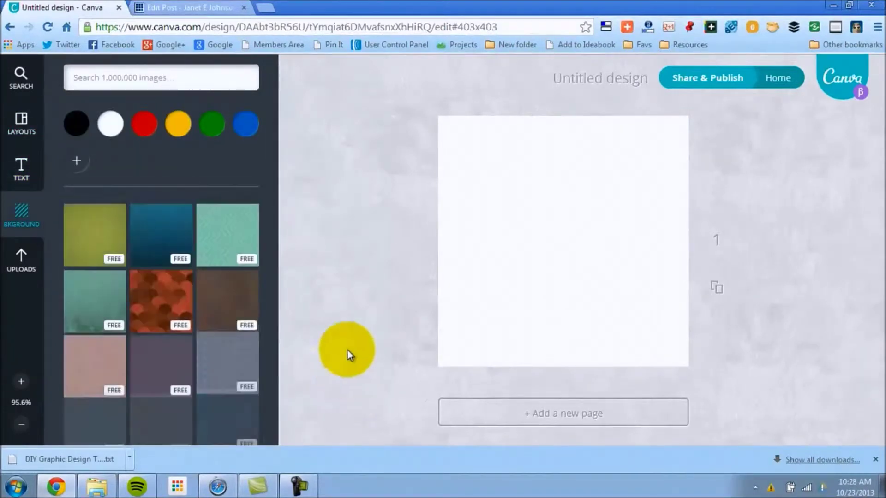
pyautogui.scroll(-4, 230, 332)
pyautogui.scroll(-1, 229, 332)
pyautogui.scroll(-3, 230, 332)
pyautogui.scroll(-2, 230, 332)
pyautogui.scroll(-3, 229, 332)
pyautogui.scroll(-2, 230, 333)
pyautogui.scroll(1, 230, 332)
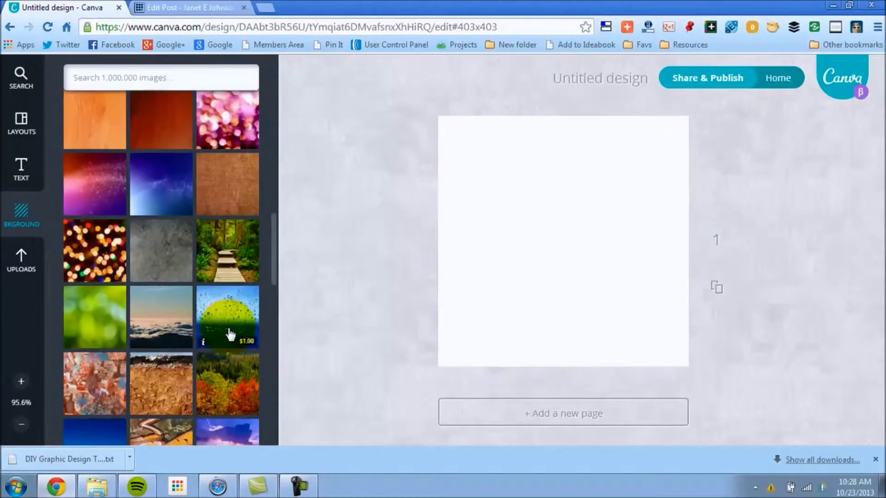
pyautogui.scroll(-5, 229, 333)
pyautogui.scroll(-5, 229, 333)
pyautogui.scroll(-3, 229, 333)
pyautogui.scroll(8, 229, 336)
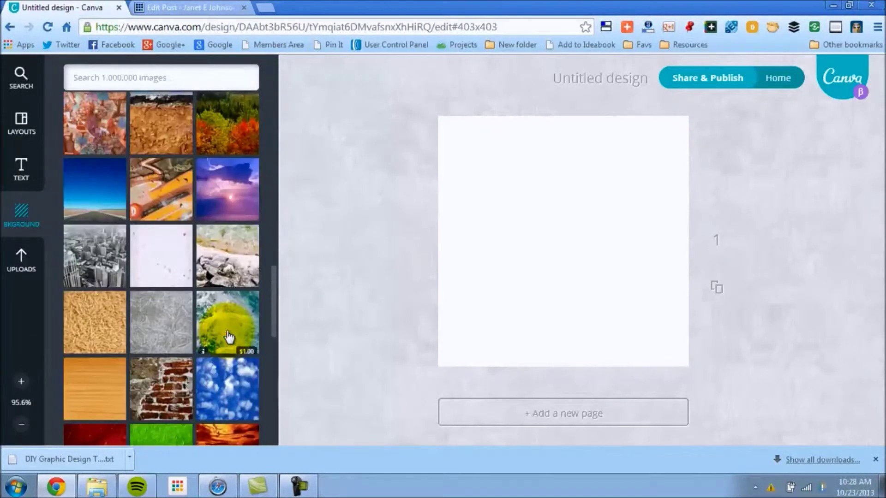
pyautogui.moveTo(229, 336); pyautogui.dragTo(238, 357)
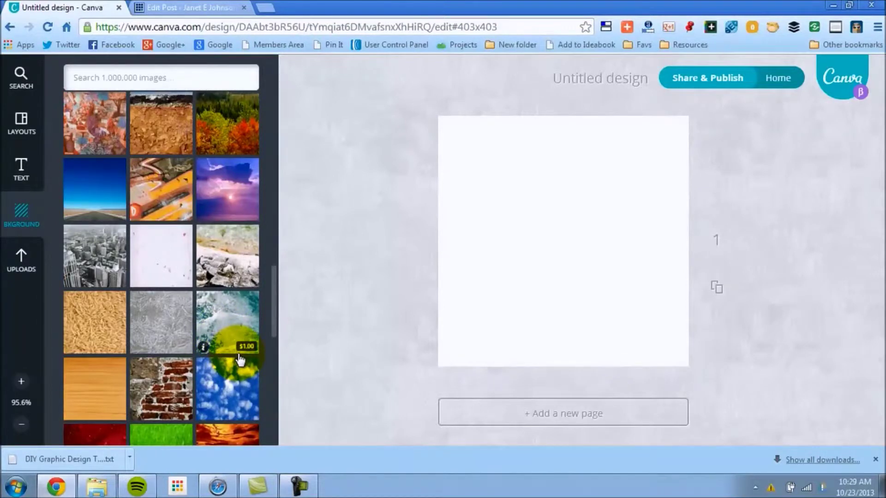
# Step: Find the teal smoky tile and drag it onto the canvas as the background
pyautogui.scroll(3, 239, 360)
pyautogui.scroll(2, 239, 359)
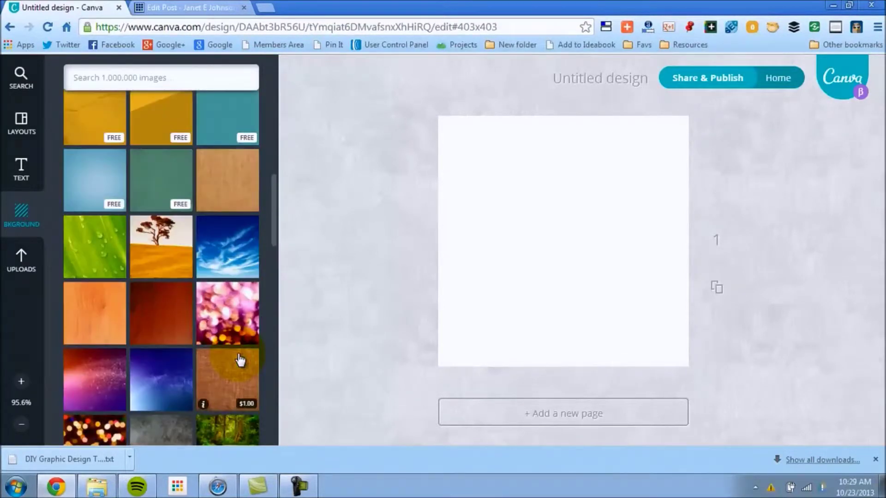
pyautogui.scroll(3, 240, 359)
pyautogui.scroll(5, 238, 359)
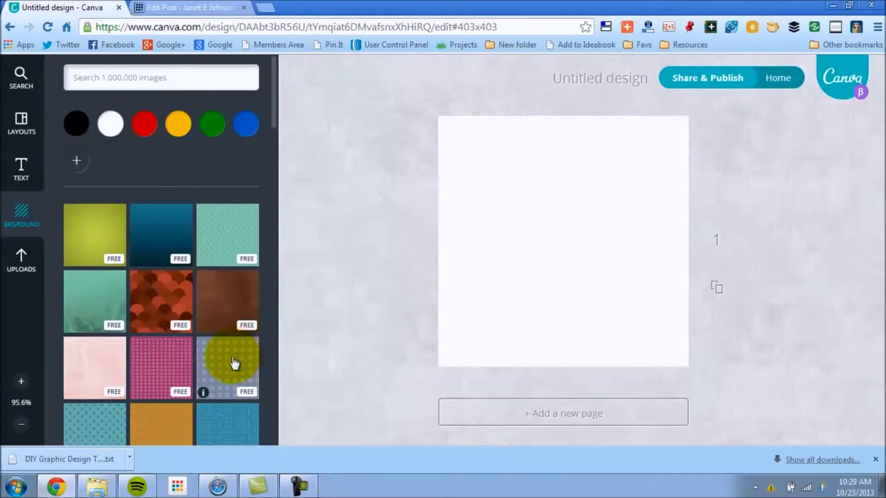
pyautogui.scroll(-2, 235, 363)
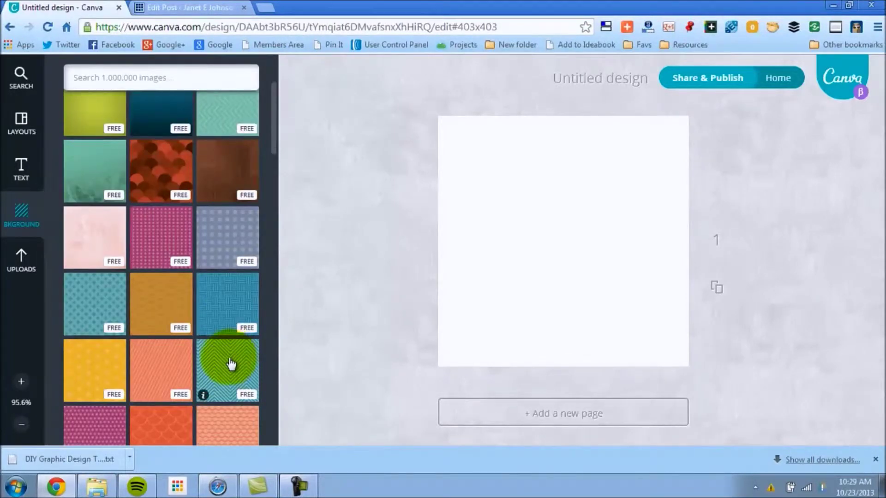
pyautogui.scroll(-3, 231, 362)
pyautogui.scroll(-3, 223, 376)
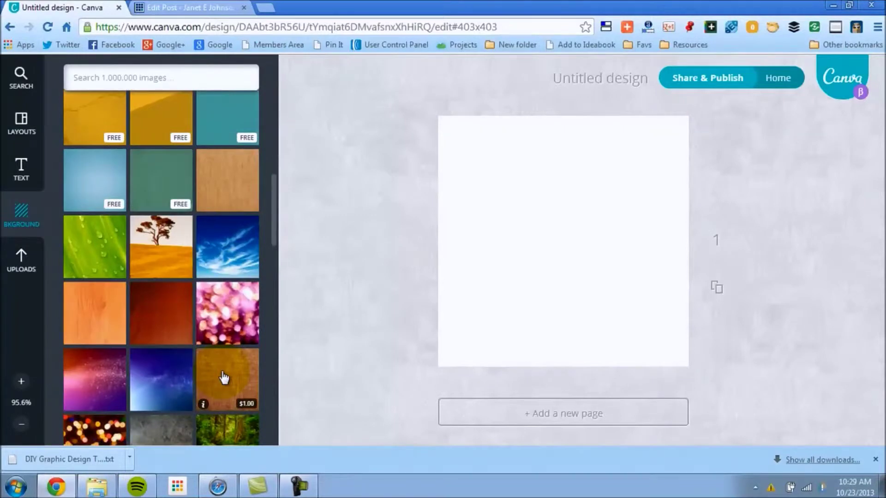
pyautogui.moveTo(162, 180)
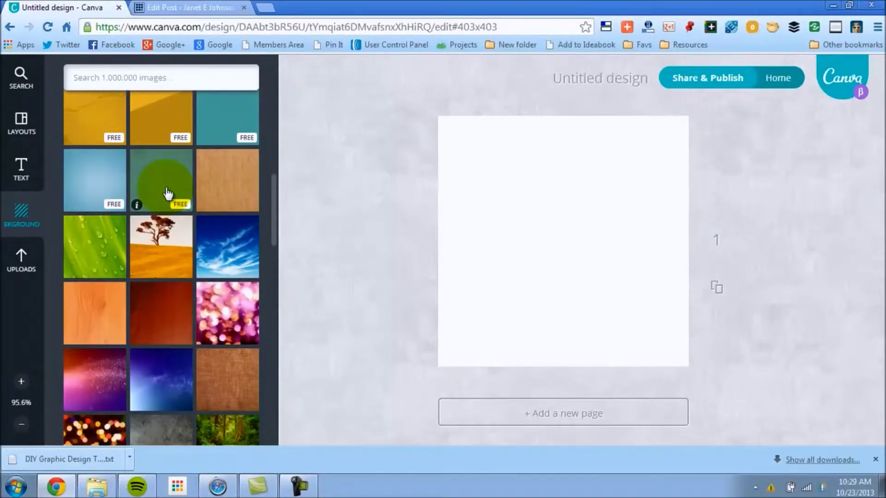
pyautogui.scroll(2, 167, 193)
pyautogui.scroll(4, 168, 193)
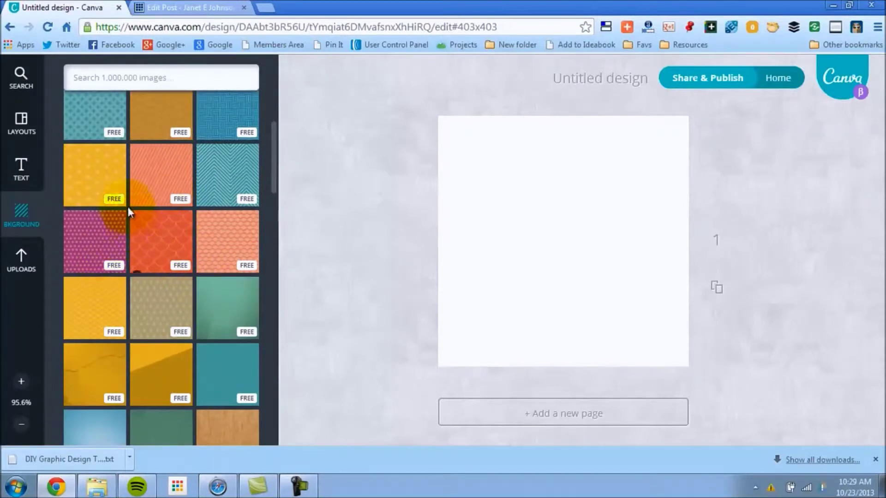
pyautogui.scroll(1, 138, 231)
pyautogui.scroll(1, 194, 314)
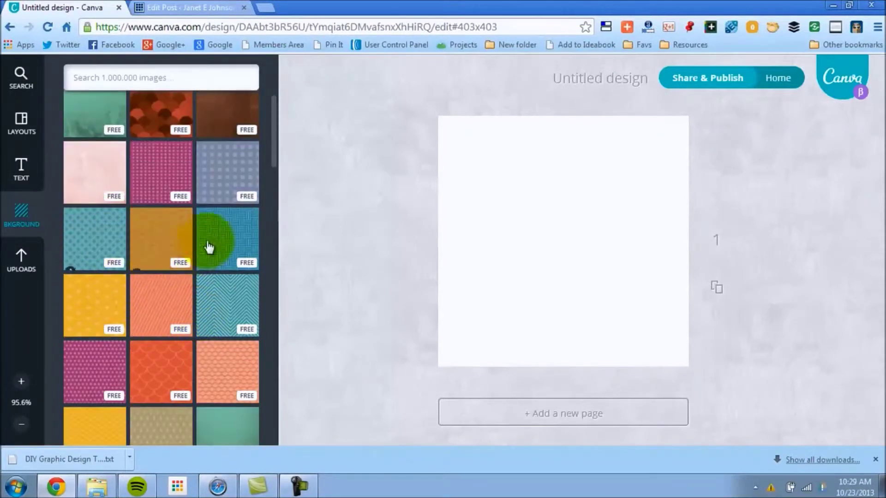
pyautogui.scroll(1, 227, 250)
pyautogui.moveTo(115, 190); pyautogui.dragTo(531, 203)
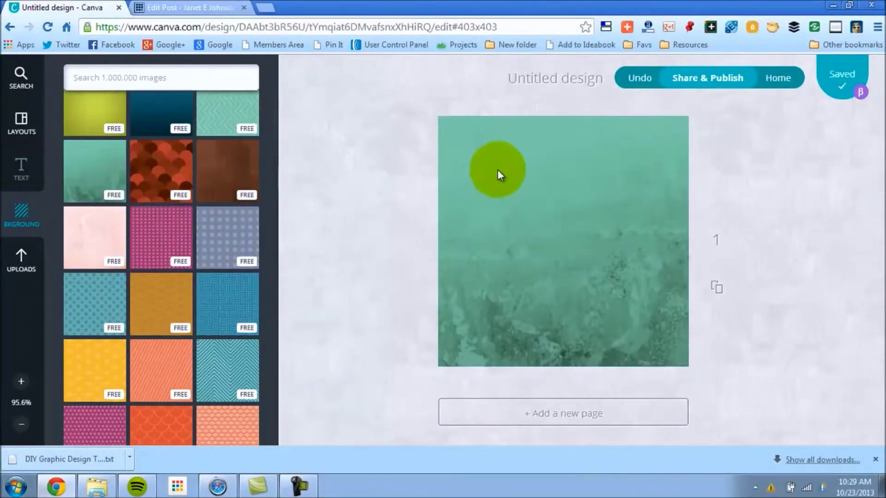
# Step: Browse the text badges and place the orange 'Hello' speech bubble on the canvas
pyautogui.click(22, 168)
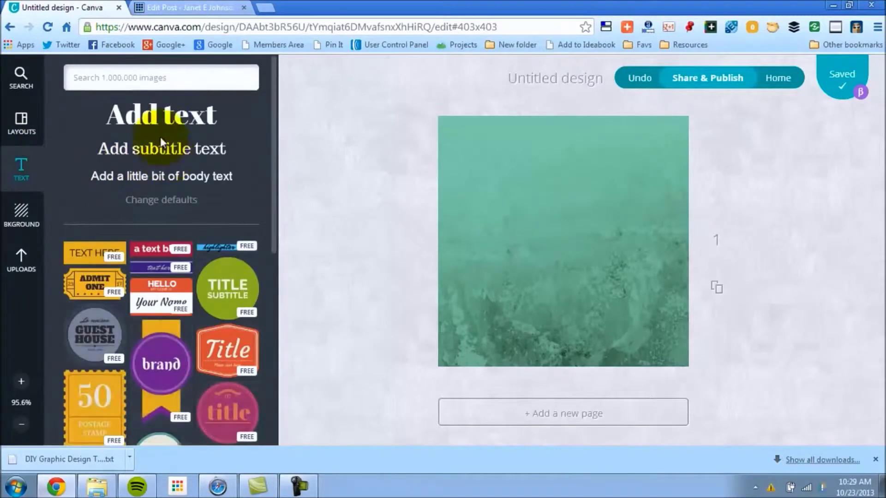
pyautogui.scroll(-2, 228, 261)
pyautogui.scroll(-2, 229, 267)
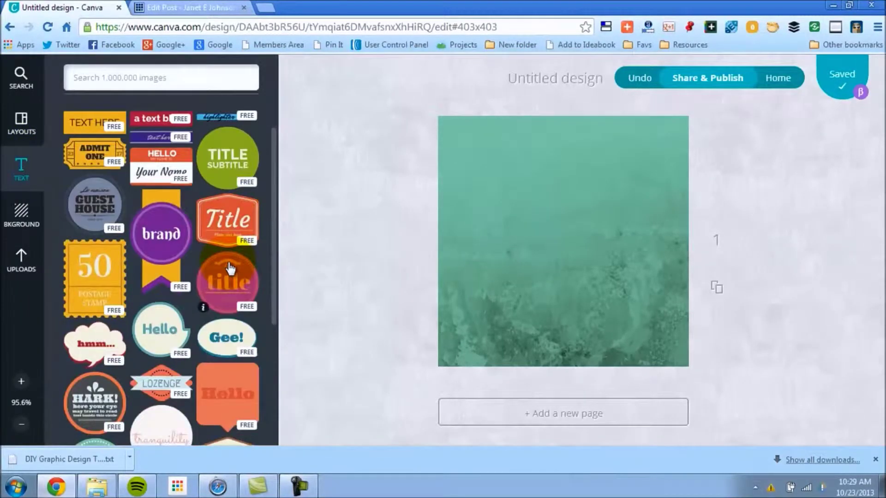
pyautogui.scroll(-3, 229, 267)
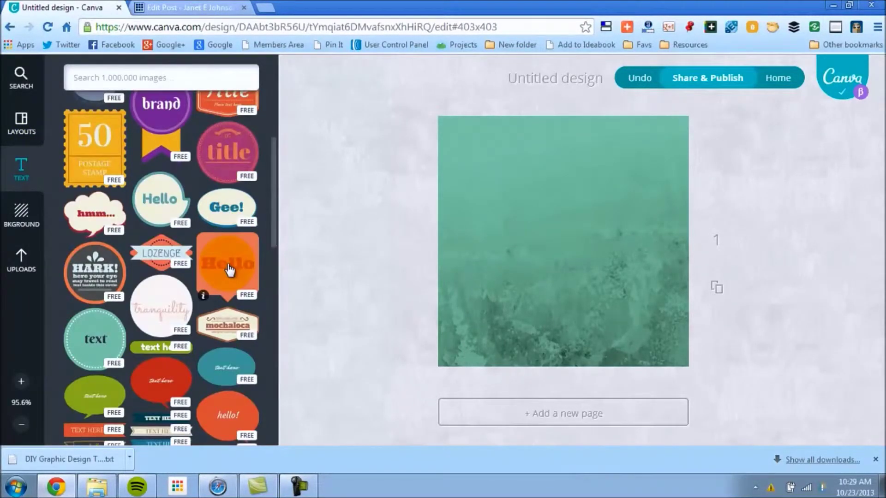
pyautogui.scroll(-3, 230, 270)
pyautogui.scroll(-1, 230, 269)
pyautogui.scroll(2, 228, 274)
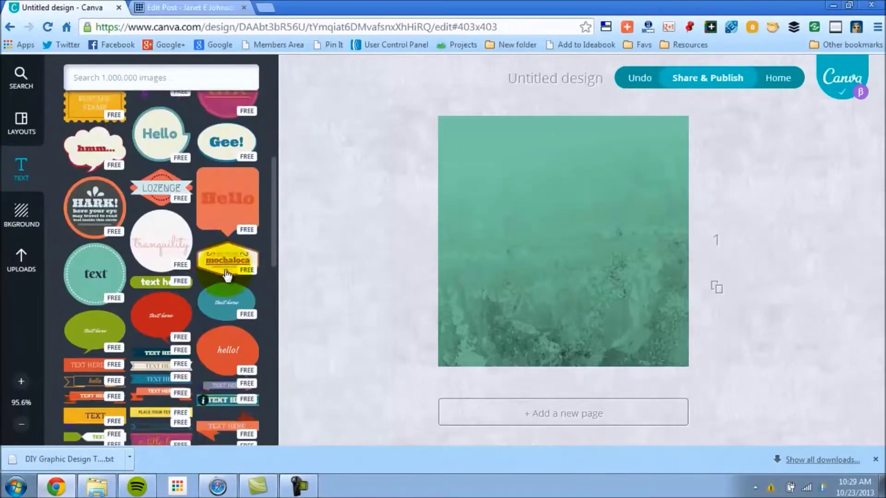
pyautogui.scroll(2, 226, 275)
pyautogui.scroll(1, 226, 275)
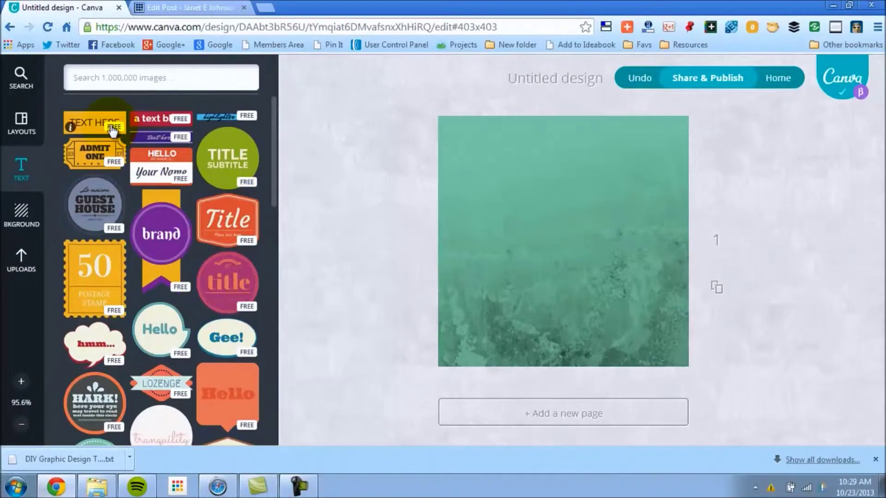
pyautogui.scroll(-2, 119, 135)
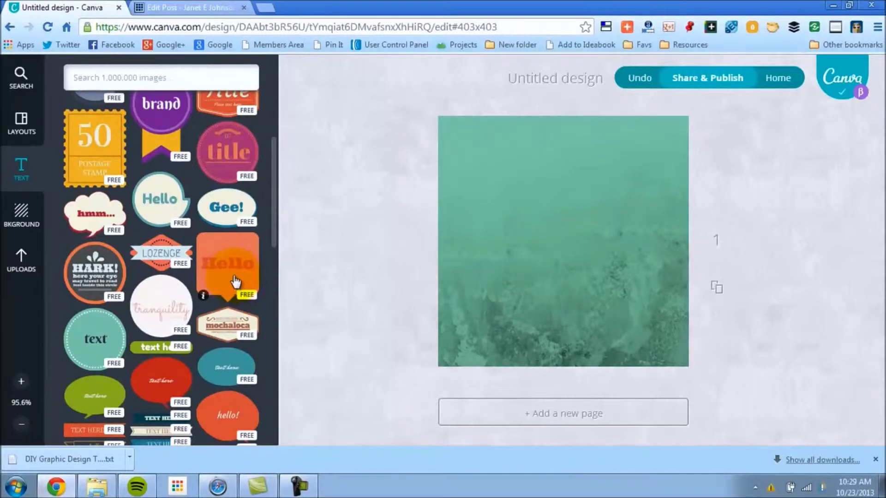
pyautogui.moveTo(242, 277); pyautogui.dragTo(554, 263)
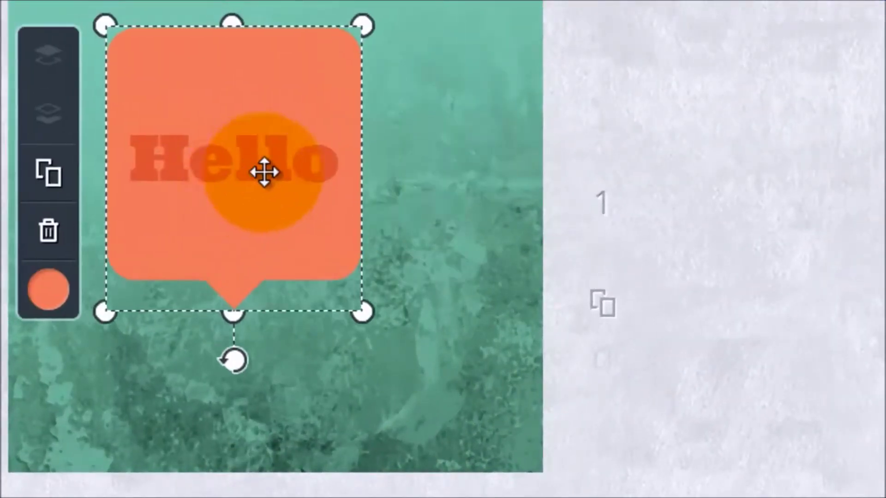
# Step: Enlarge the speech bubble and replace 'Hello' with 'Nothing'
pyautogui.moveTo(387, 302); pyautogui.dragTo(477, 400)
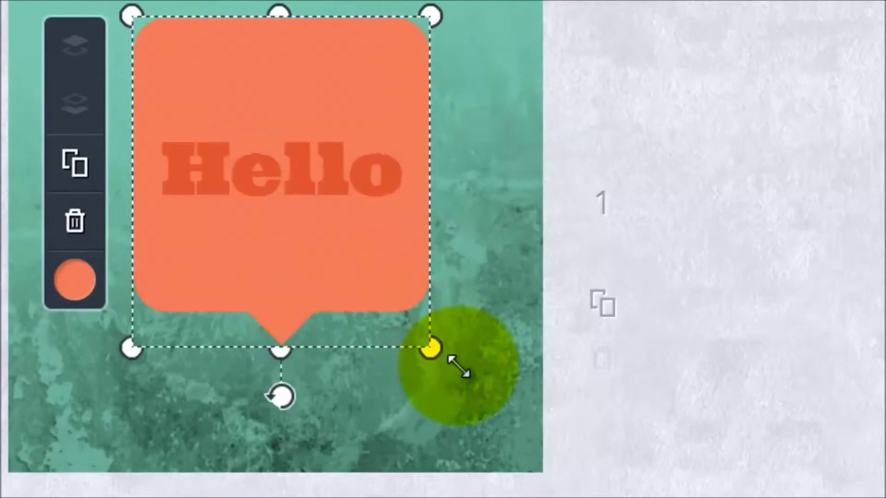
pyautogui.doubleClick(361, 211)
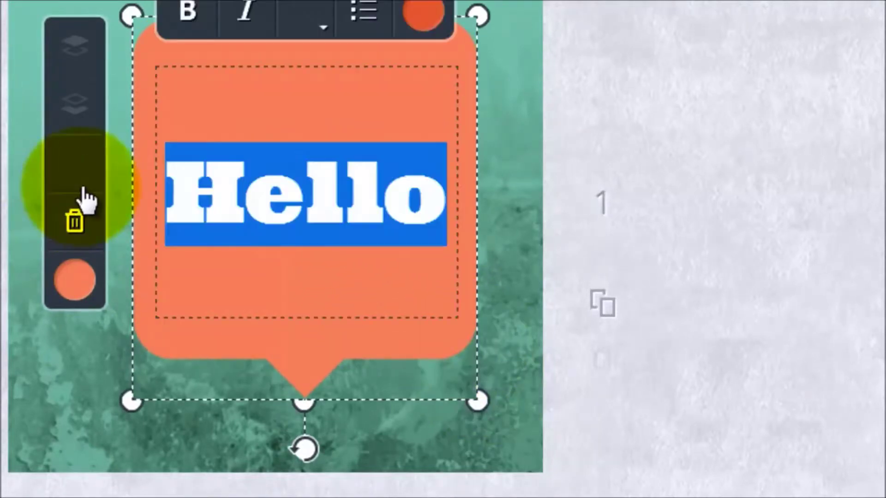
pyautogui.click(304, 199)
pyautogui.moveTo(444, 199); pyautogui.dragTo(175, 182)
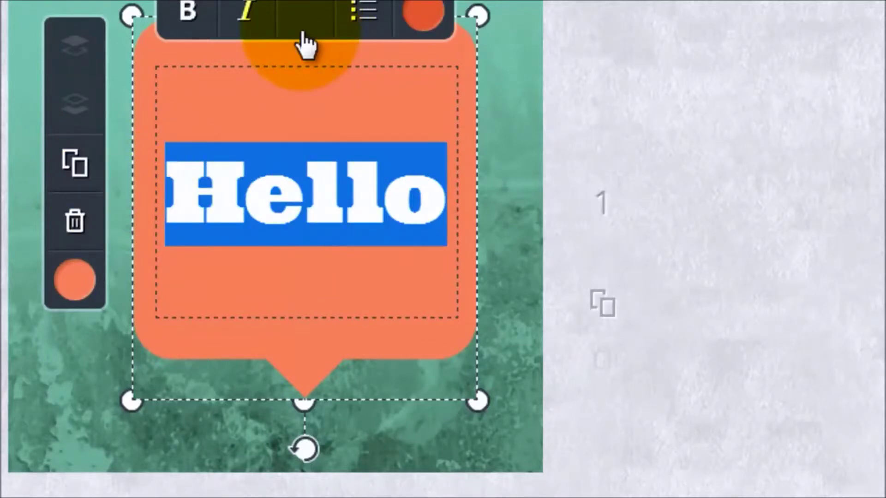
pyautogui.write('Not')
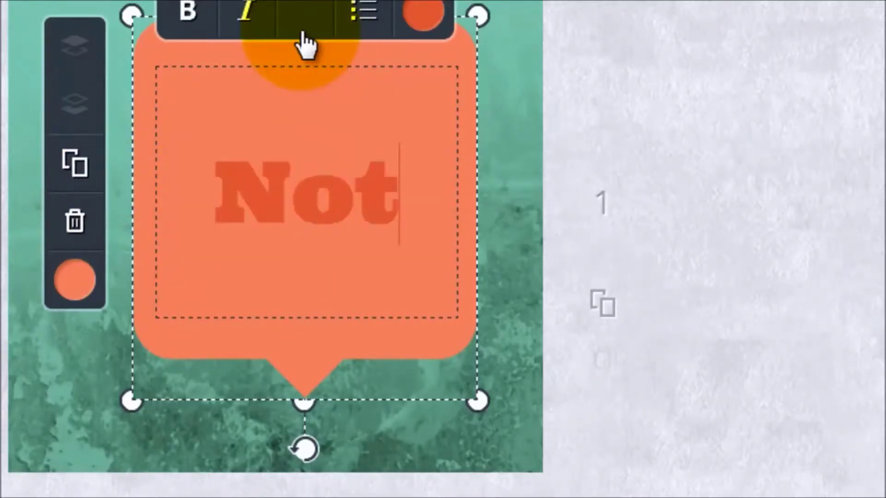
pyautogui.write('hing')
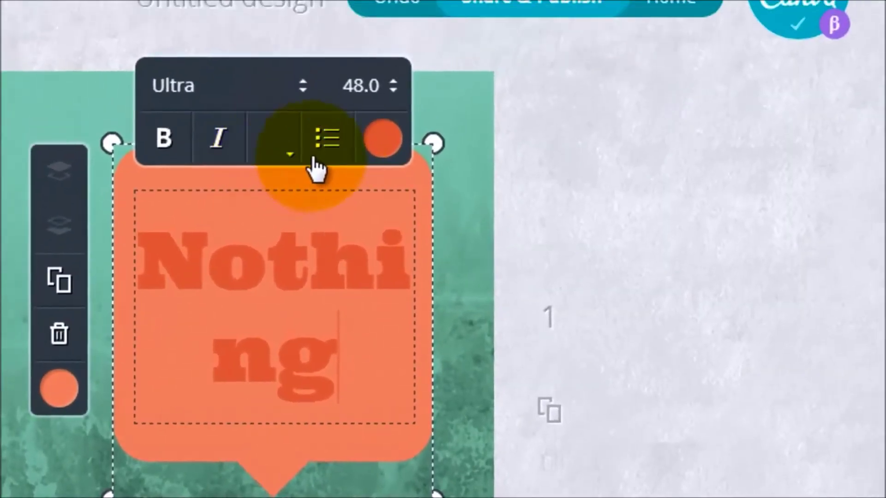
# Step: Set the text to size 12, finish the quote and add the 'Roosevelt' attribution line
pyautogui.click(364, 87)
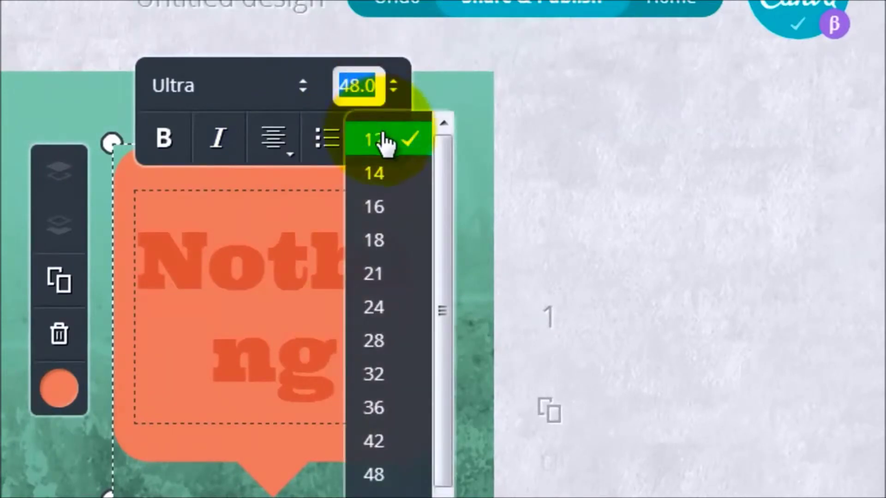
pyautogui.click(385, 143)
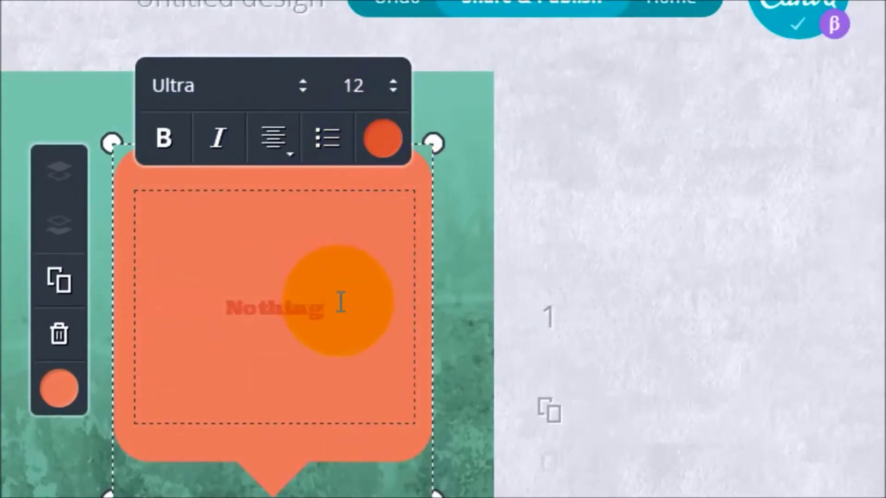
pyautogui.write(' we lea')
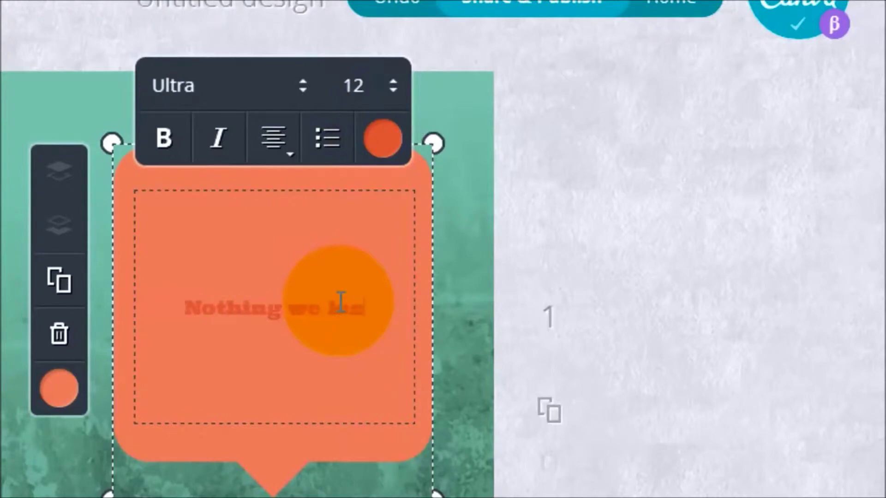
pyautogui.write('rn in this wor')
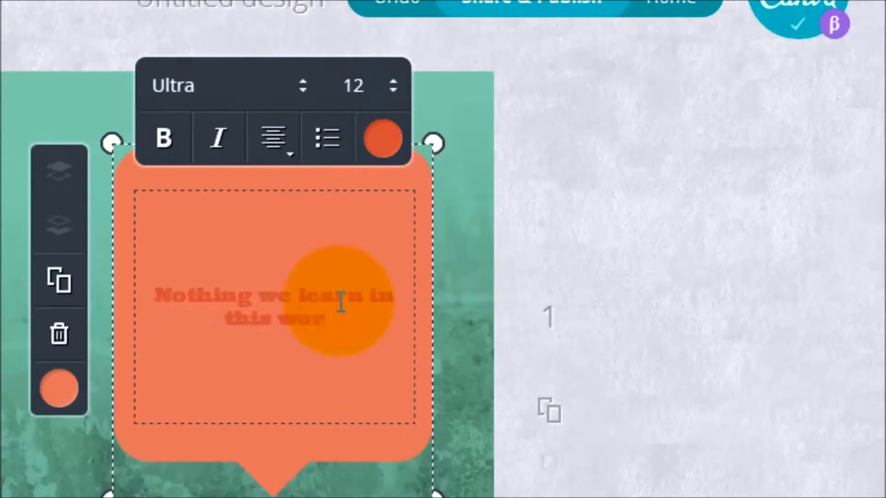
pyautogui.write('ld is ever')
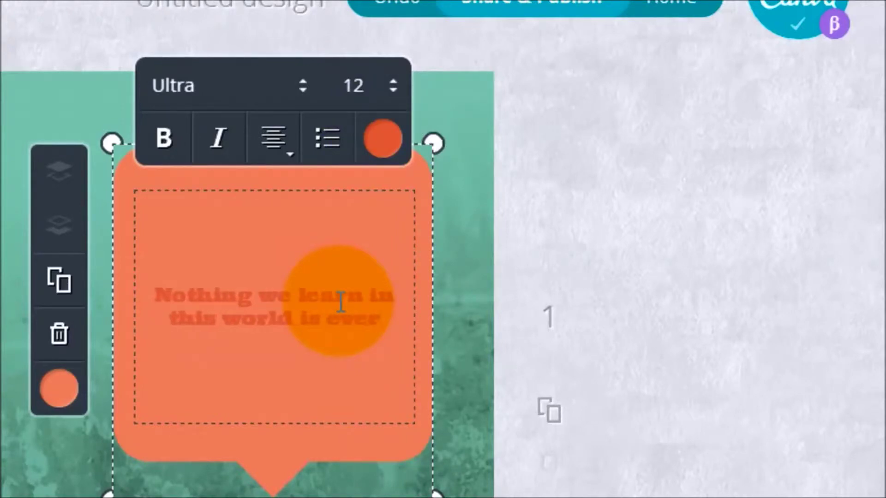
pyautogui.write(' wasted.')
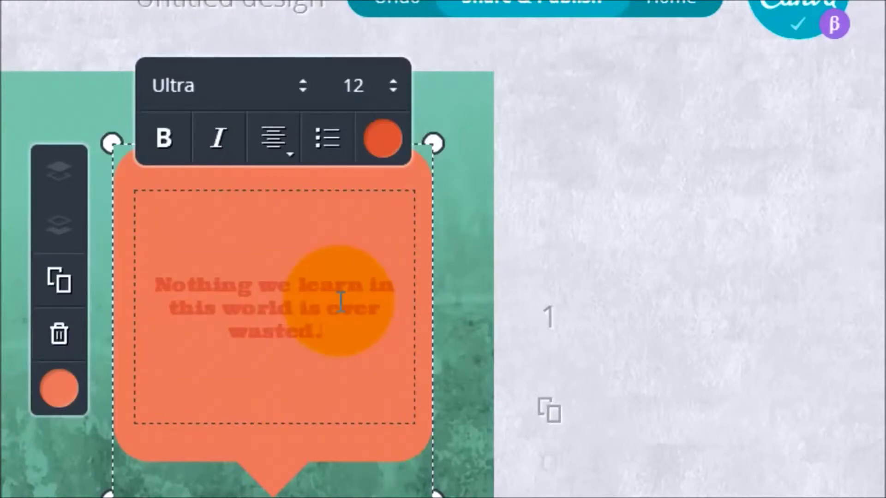
pyautogui.press('Return')
pyautogui.write('~Eleanor')
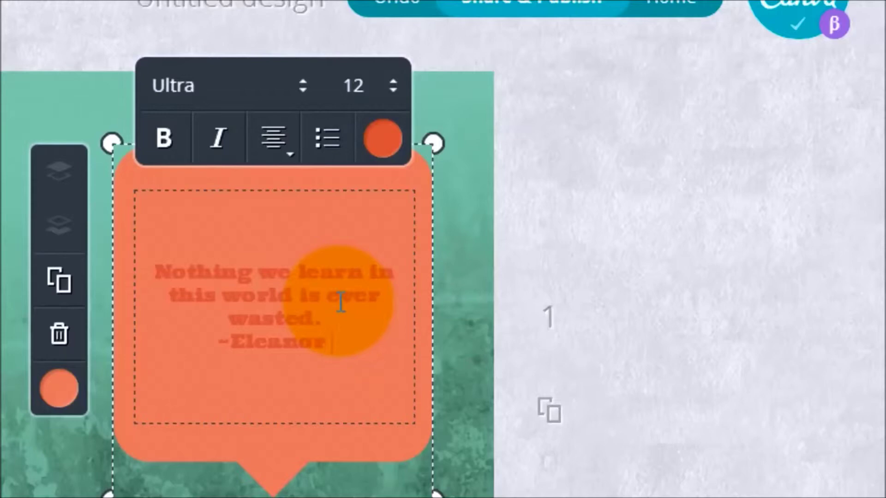
pyautogui.write('R')
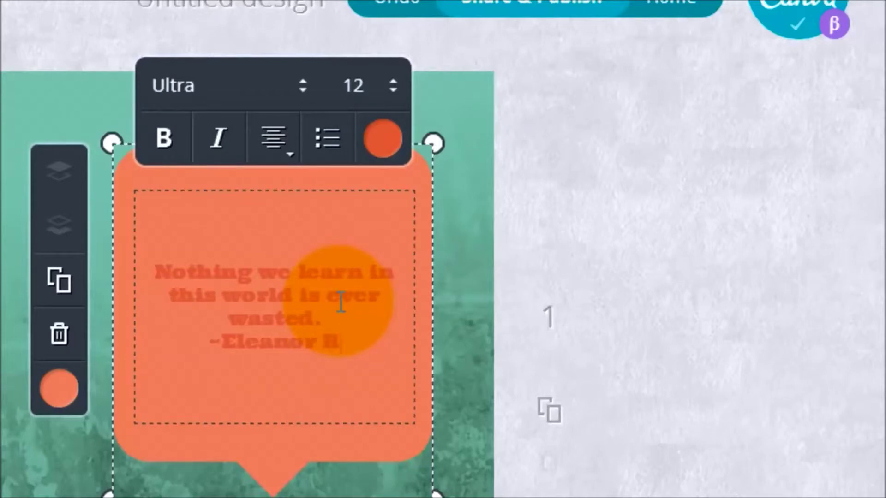
pyautogui.write('oosevelt')
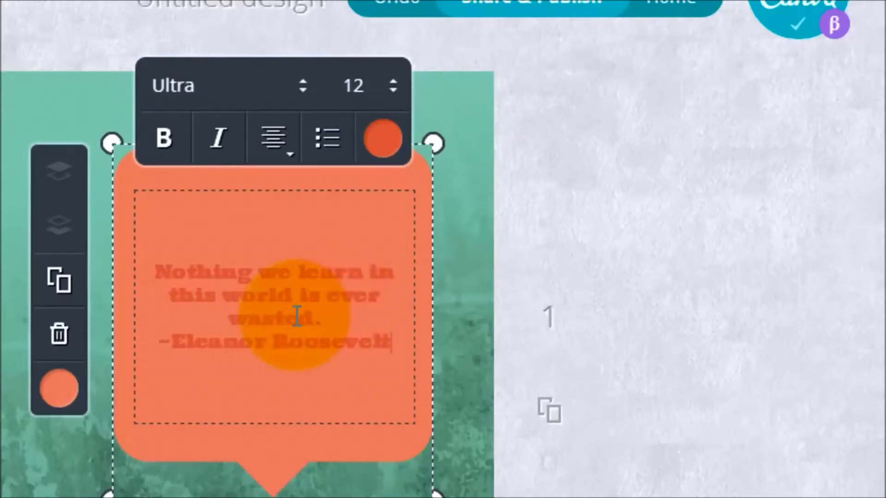
# Step: Colour the whole quote teal
pyautogui.moveTo(154, 271); pyautogui.dragTo(404, 344)
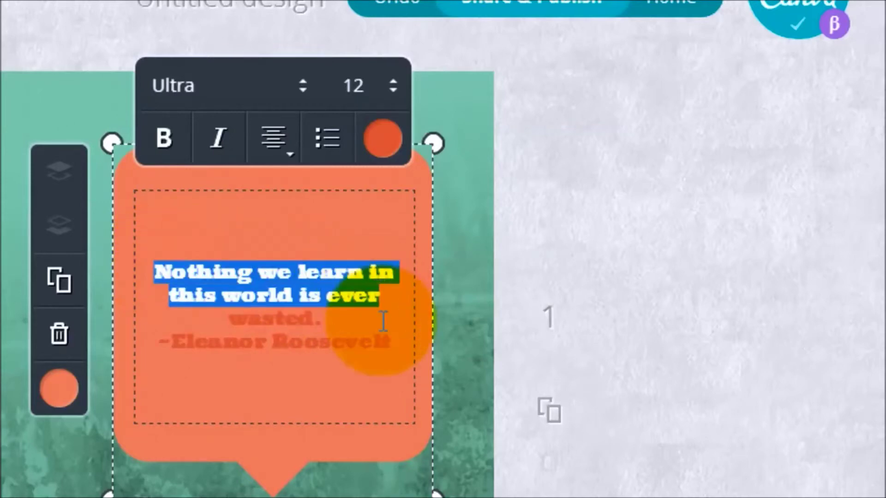
pyautogui.click(380, 147)
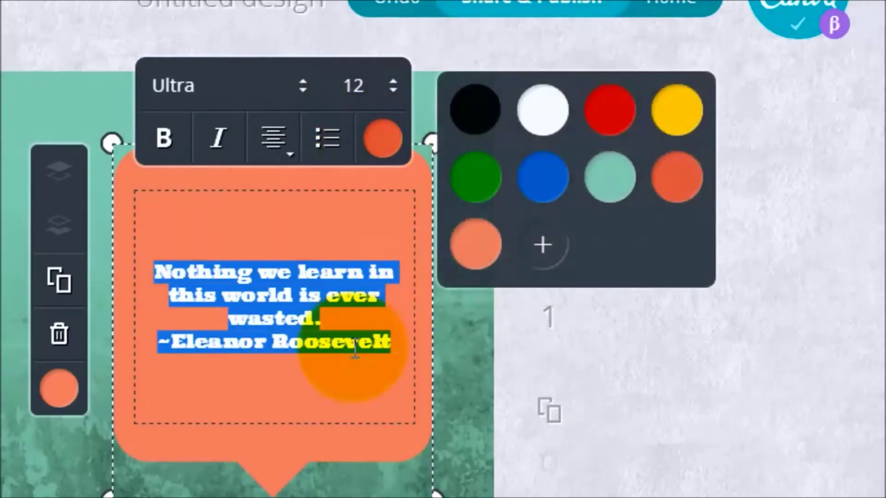
pyautogui.click(604, 186)
pyautogui.click(247, 424)
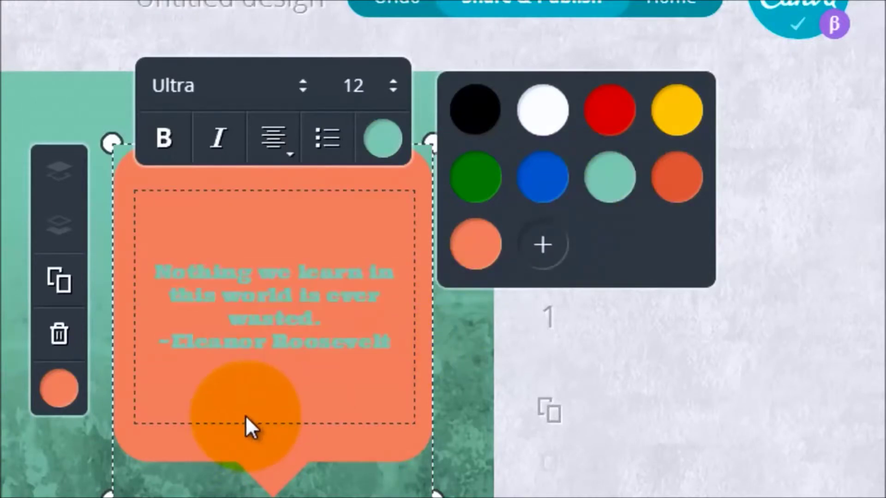
# Step: Apply the Text Me One font to the quote
pyautogui.moveTo(155, 270); pyautogui.dragTo(393, 343)
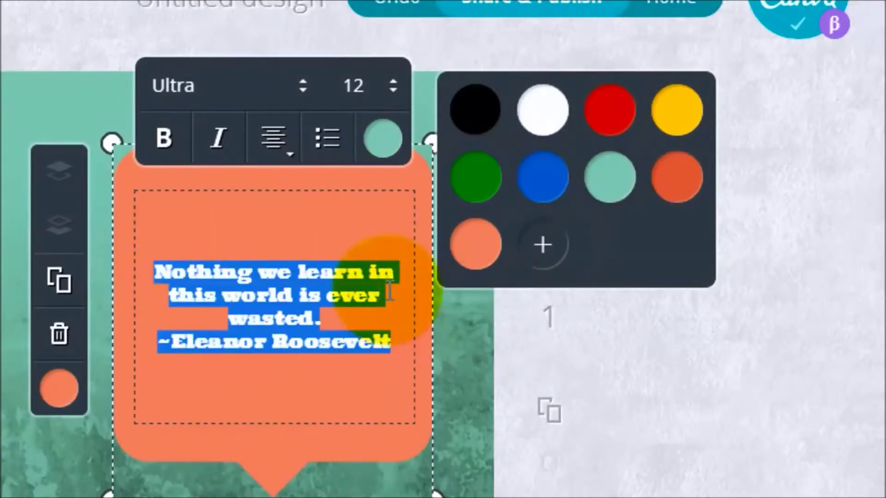
pyautogui.click(295, 88)
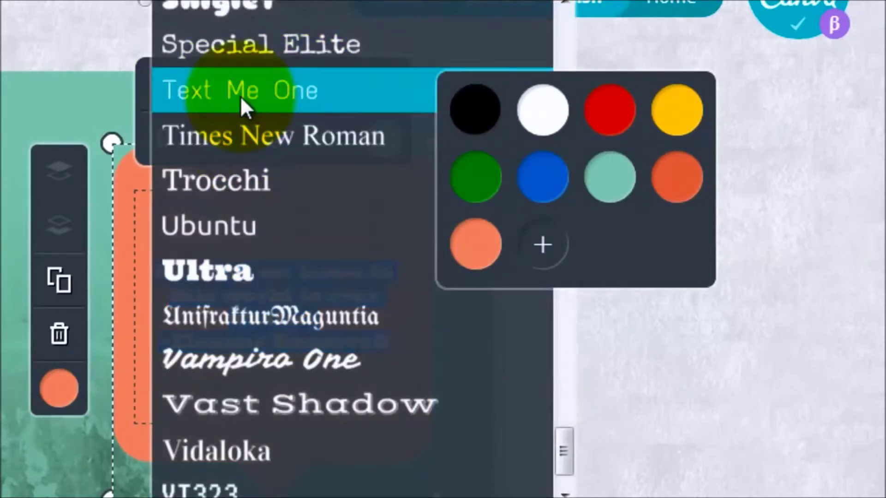
pyautogui.click(240, 96)
pyautogui.click(308, 343)
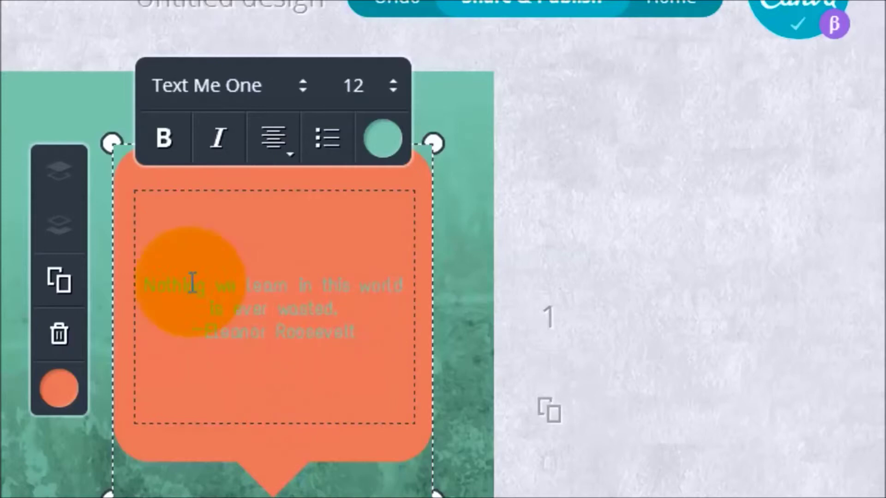
# Step: Make the quote and its attribution bold
pyautogui.moveTo(145, 283); pyautogui.dragTo(338, 308)
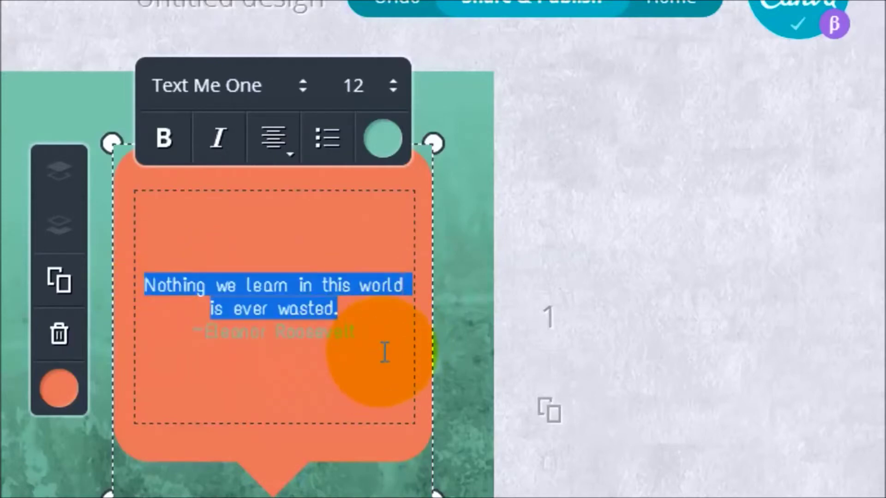
pyautogui.moveTo(384, 353); pyautogui.dragTo(386, 356)
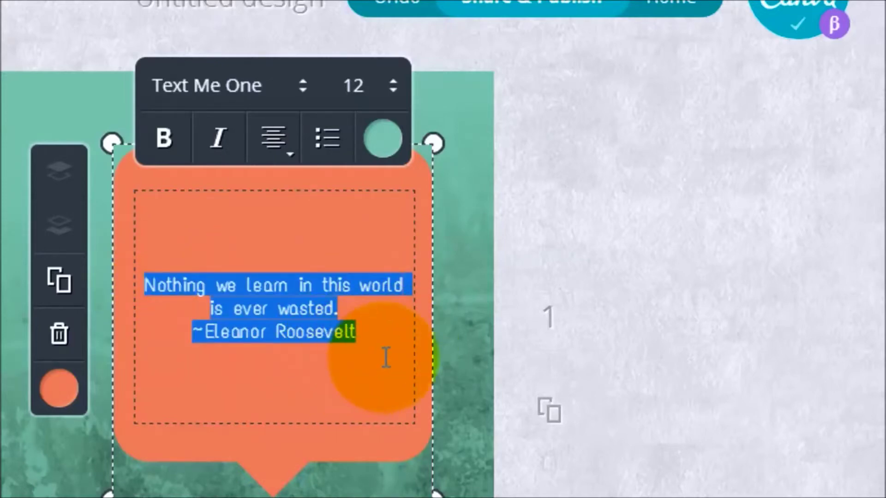
pyautogui.click(163, 139)
pyautogui.click(270, 406)
# Step: Set the quote's font size to 16
pyautogui.moveTo(158, 286)
pyautogui.mouseDown()
pyautogui.moveTo(249, 283)
pyautogui.moveTo(390, 341)
pyautogui.mouseUp()
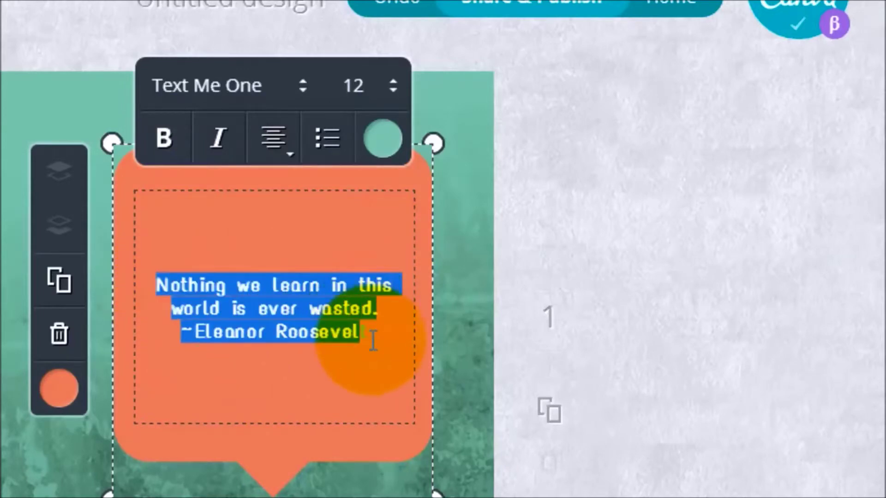
pyautogui.click(394, 86)
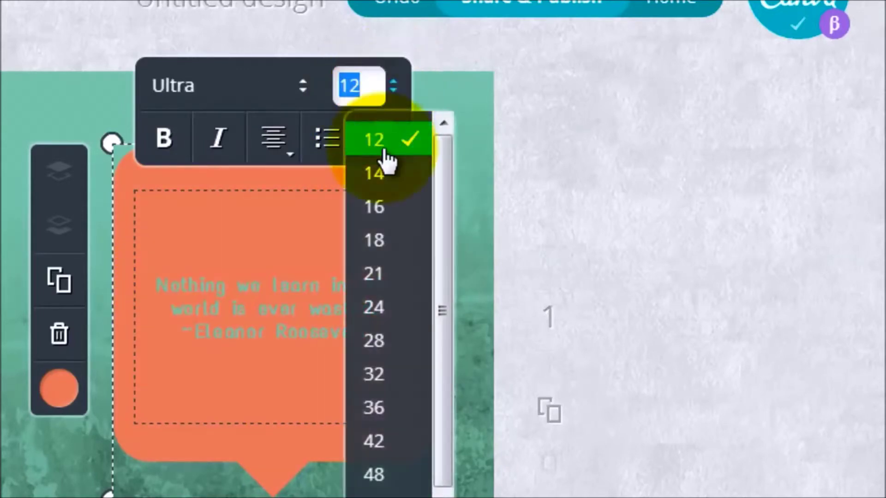
pyautogui.click(386, 208)
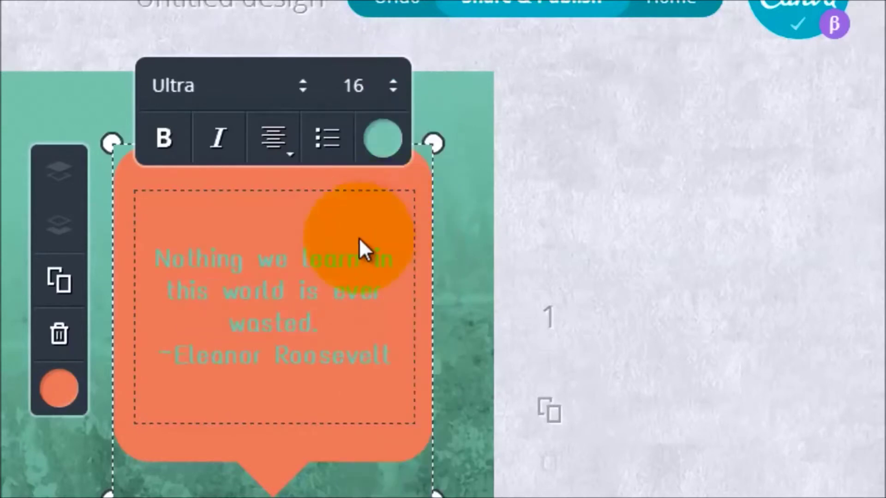
pyautogui.click(311, 344)
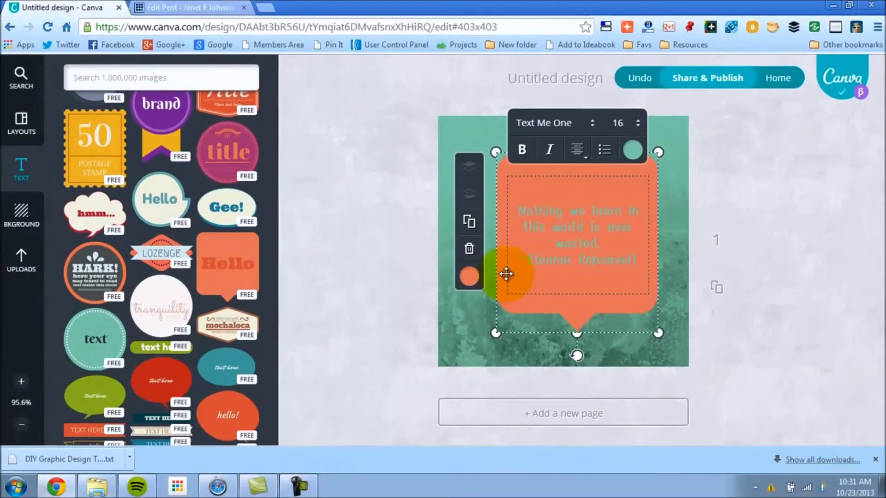
# Step: Move the speech bubble up-left and enlarge it
pyautogui.moveTo(506, 272); pyautogui.dragTo(486, 251)
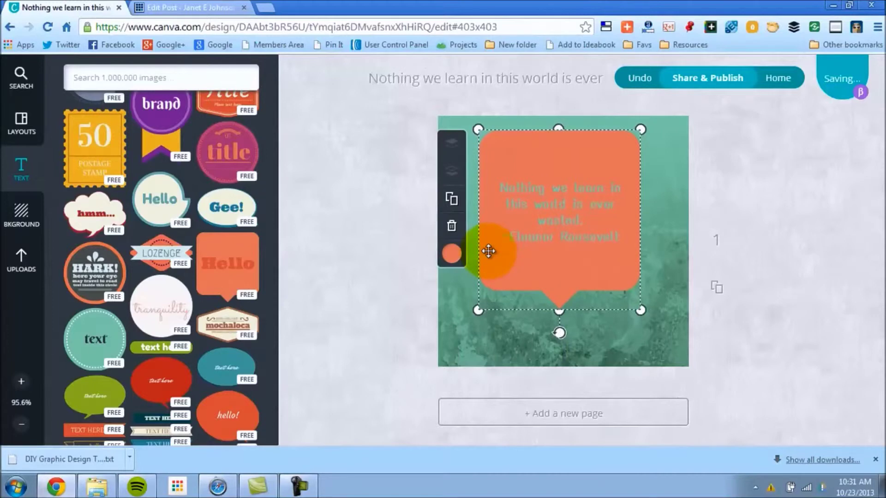
pyautogui.moveTo(476, 312); pyautogui.dragTo(470, 317)
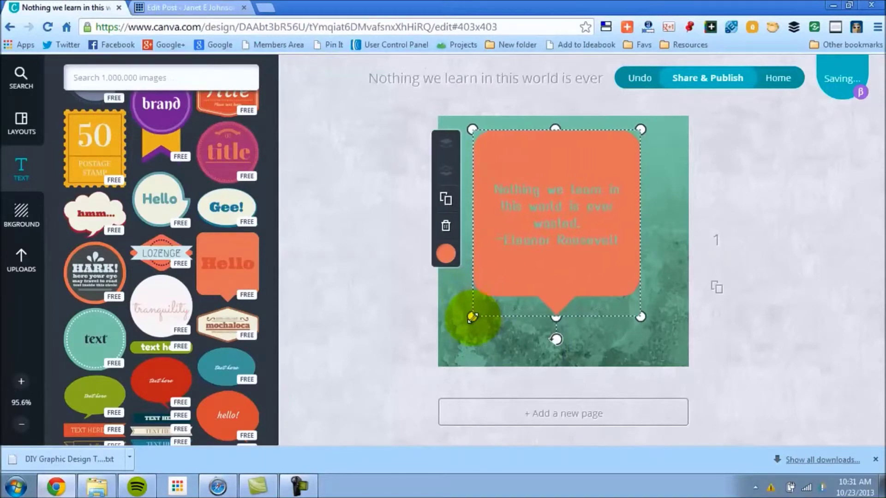
pyautogui.click(580, 147)
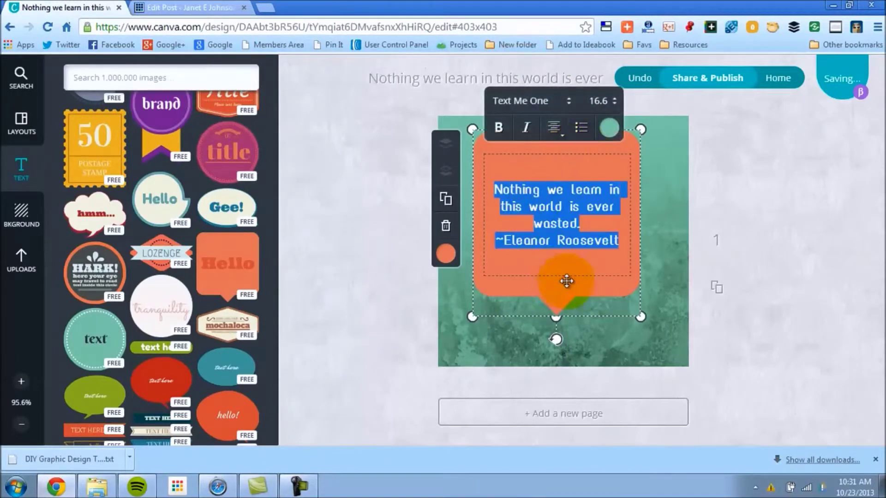
pyautogui.click(566, 281)
# Step: Fill the bubble black and centre it horizontally on the design
pyautogui.click(446, 254)
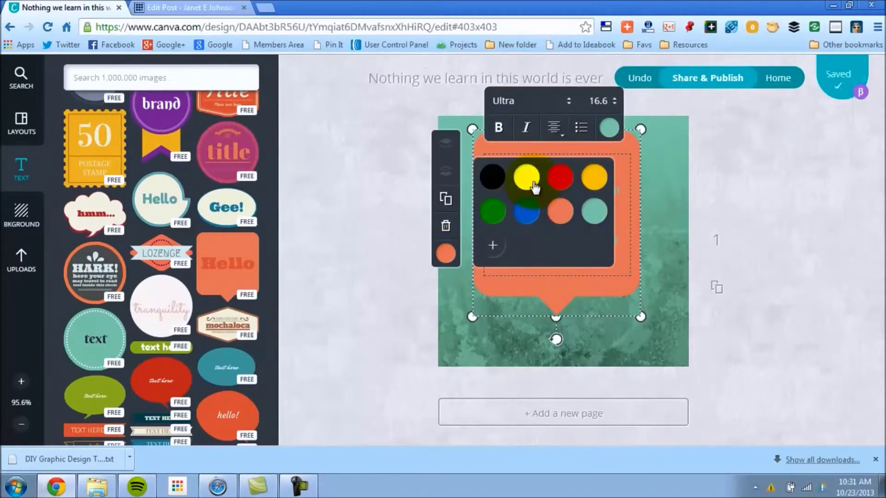
pyautogui.click(491, 180)
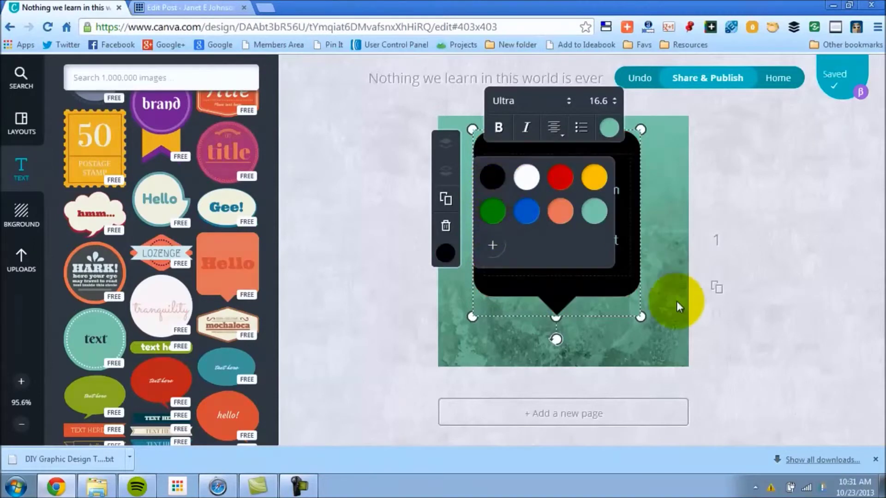
pyautogui.click(635, 290)
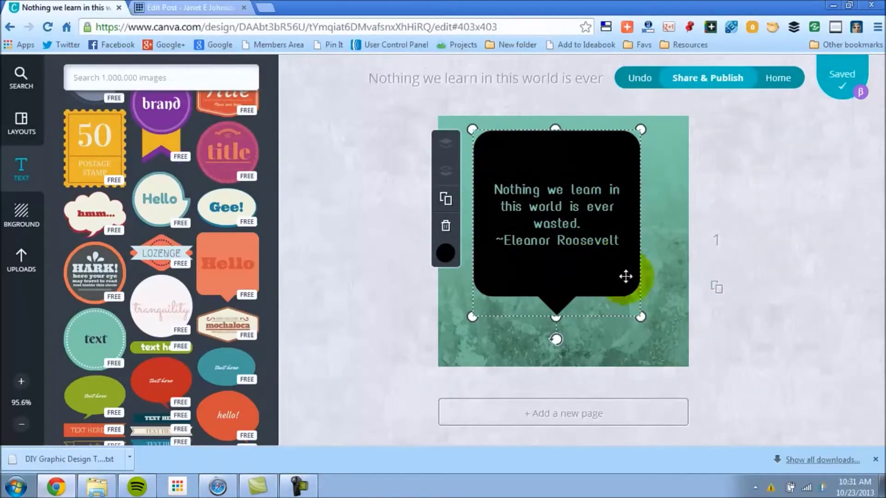
pyautogui.moveTo(625, 276); pyautogui.dragTo(625, 275)
pyautogui.click(751, 257)
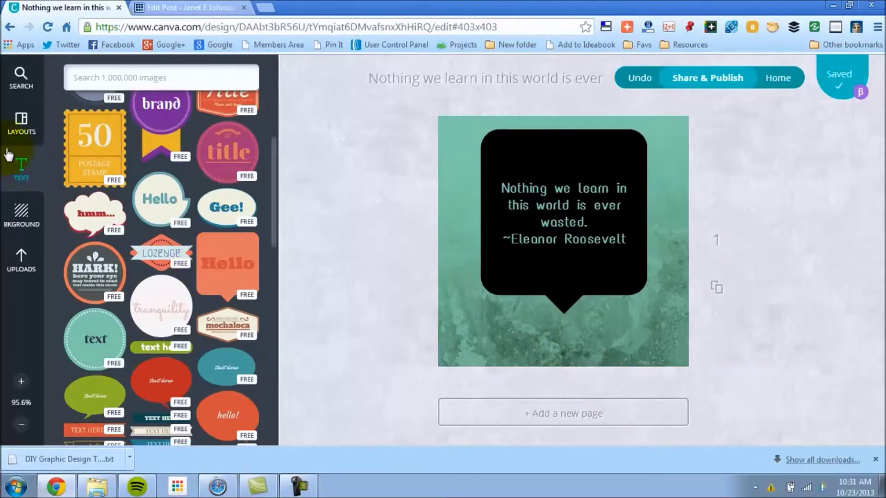
# Step: Raise the quote bubble and add the sleeping-cat photo from Uploads
pyautogui.click(19, 128)
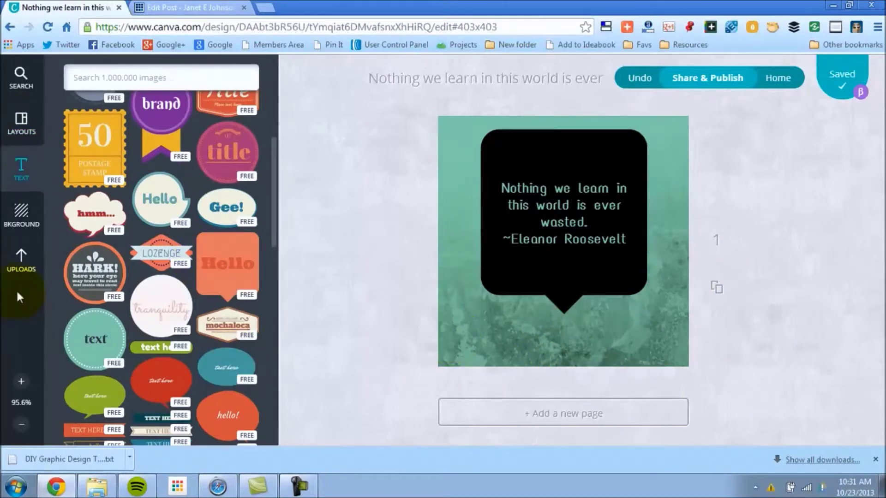
pyautogui.moveTo(556, 193); pyautogui.dragTo(555, 180)
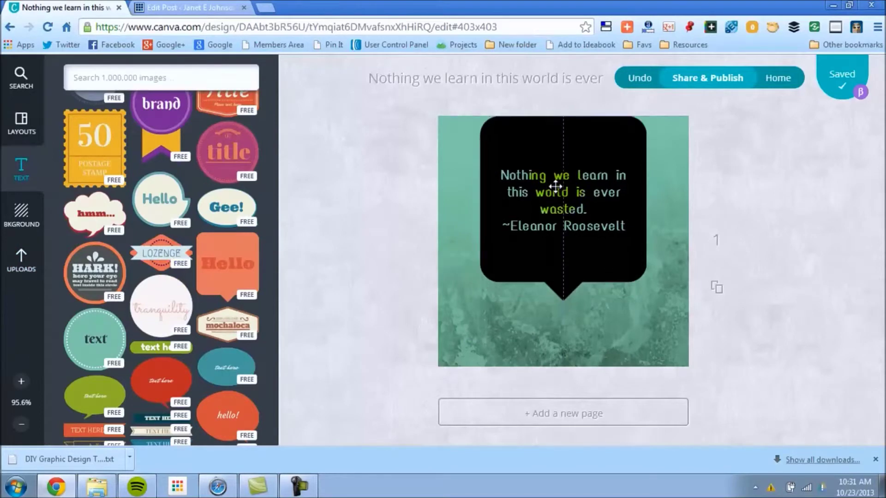
pyautogui.click(21, 255)
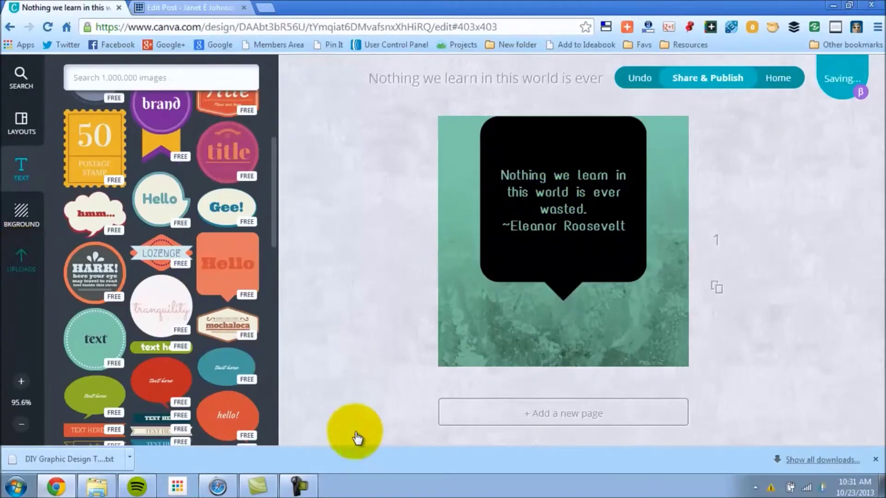
pyautogui.click(130, 231)
pyautogui.click(160, 282)
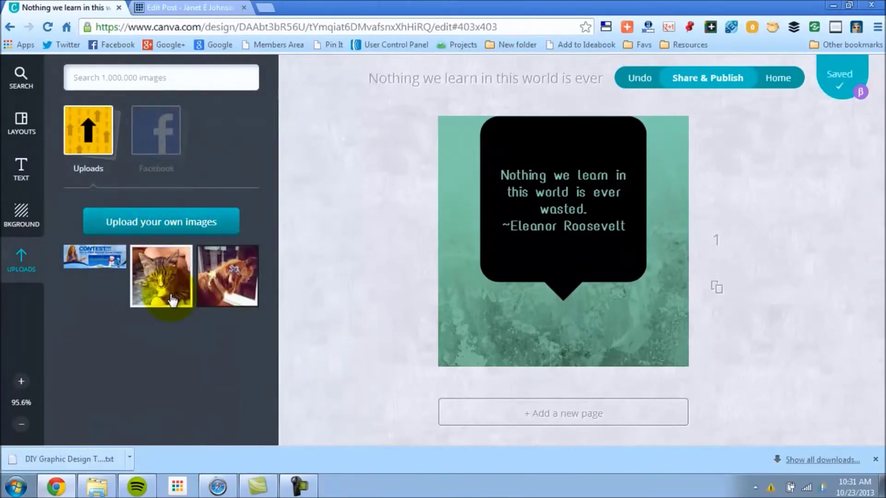
# Step: Shrink the cat photo and position it in the lower right corner
pyautogui.click(592, 275)
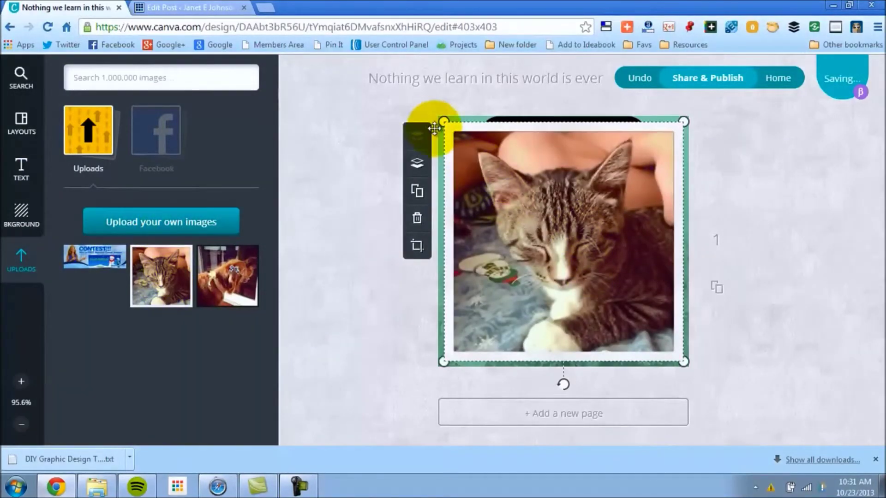
pyautogui.moveTo(444, 121); pyautogui.dragTo(595, 272)
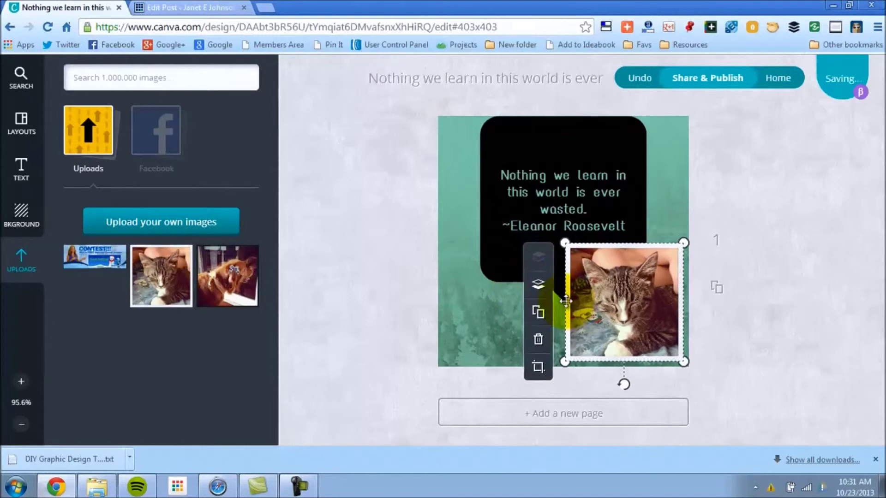
pyautogui.moveTo(625, 305); pyautogui.dragTo(602, 315)
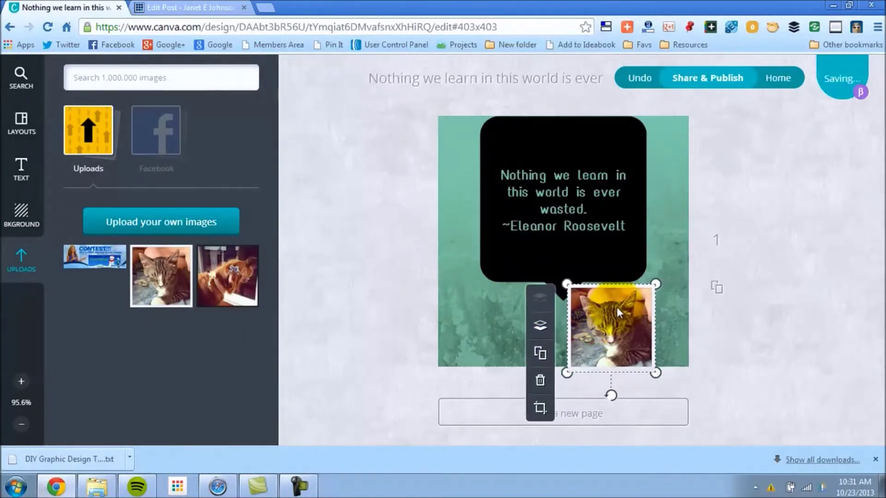
pyautogui.click(729, 240)
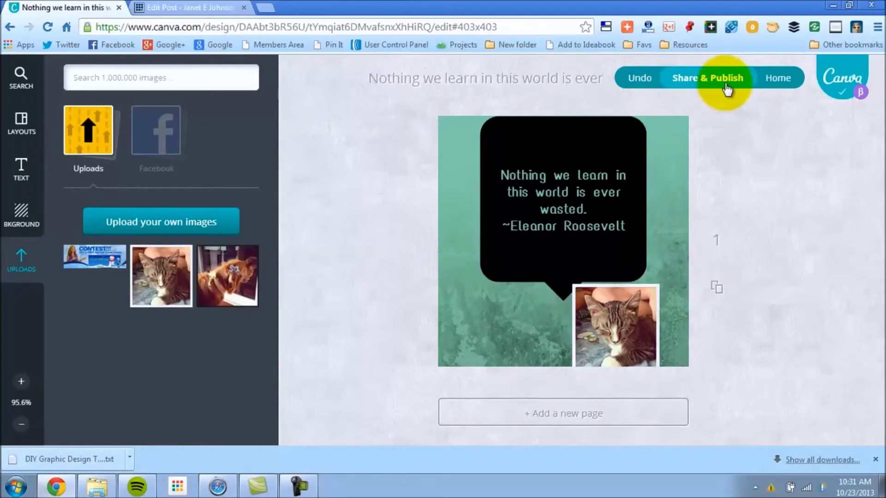
# Step: Download the design as a PNG through Share & Publish and save it to the Desktop
pyautogui.click(726, 89)
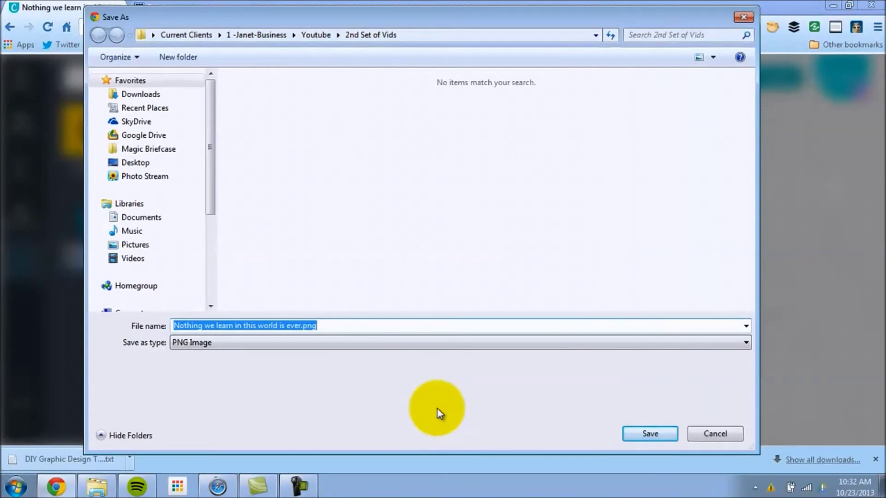
pyautogui.moveTo(142, 135)
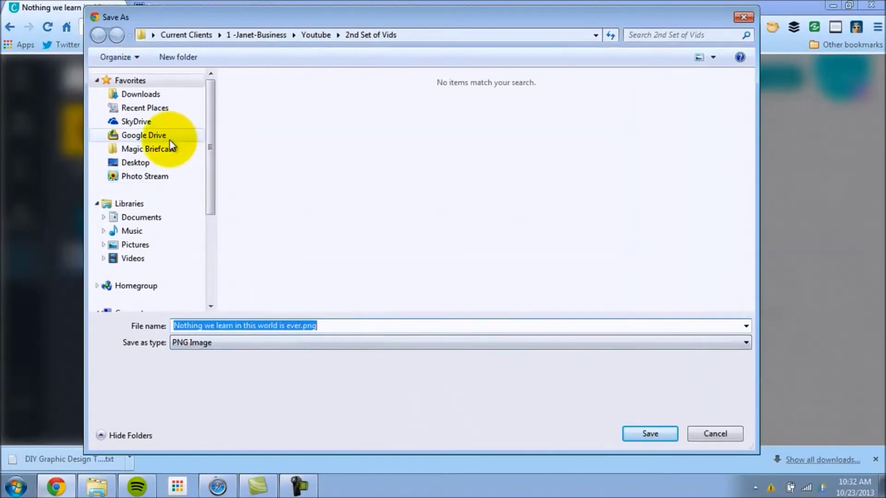
pyautogui.click(155, 161)
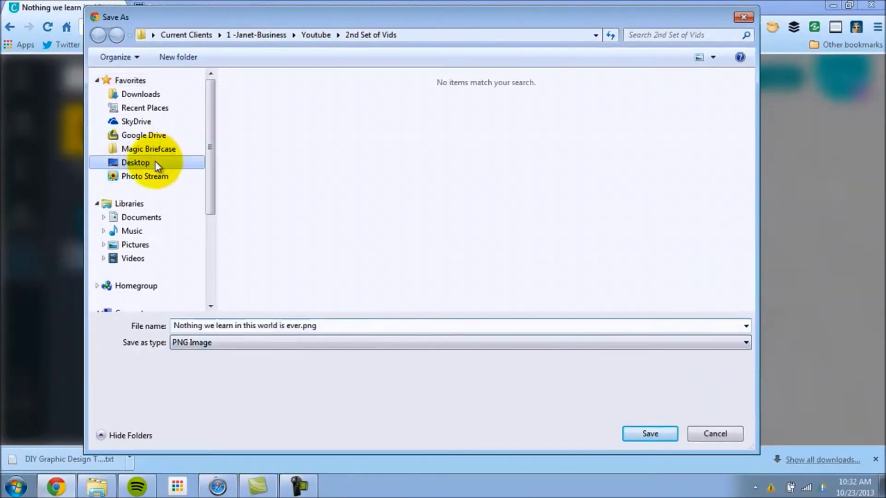
pyautogui.click(654, 434)
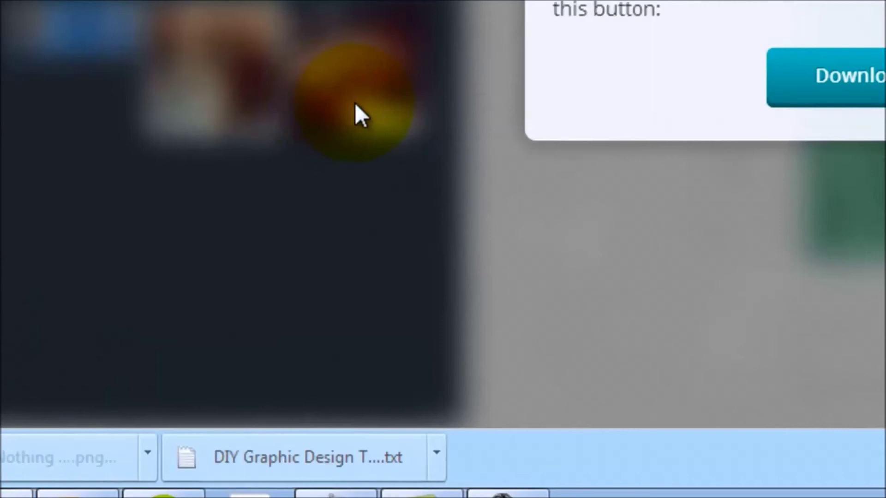
# Step: Open the downloaded quote PNG from Chrome's downloads bar in Windows Photo Viewer
pyautogui.click(355, 103)
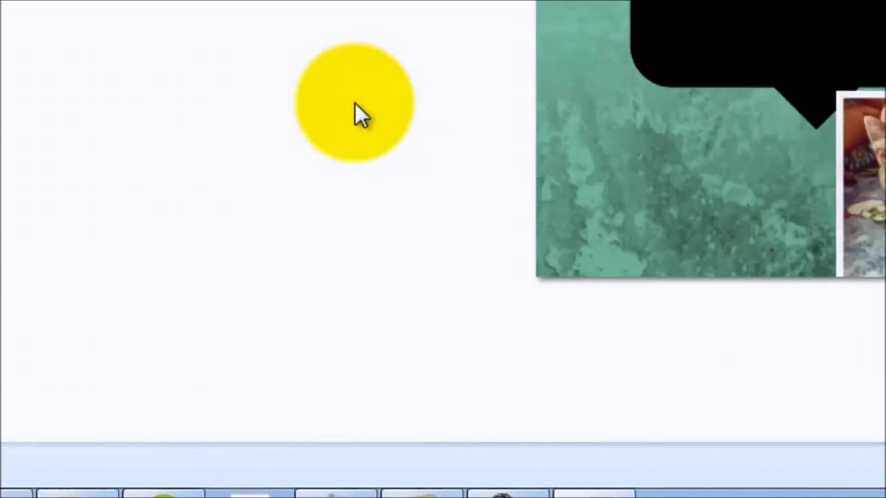